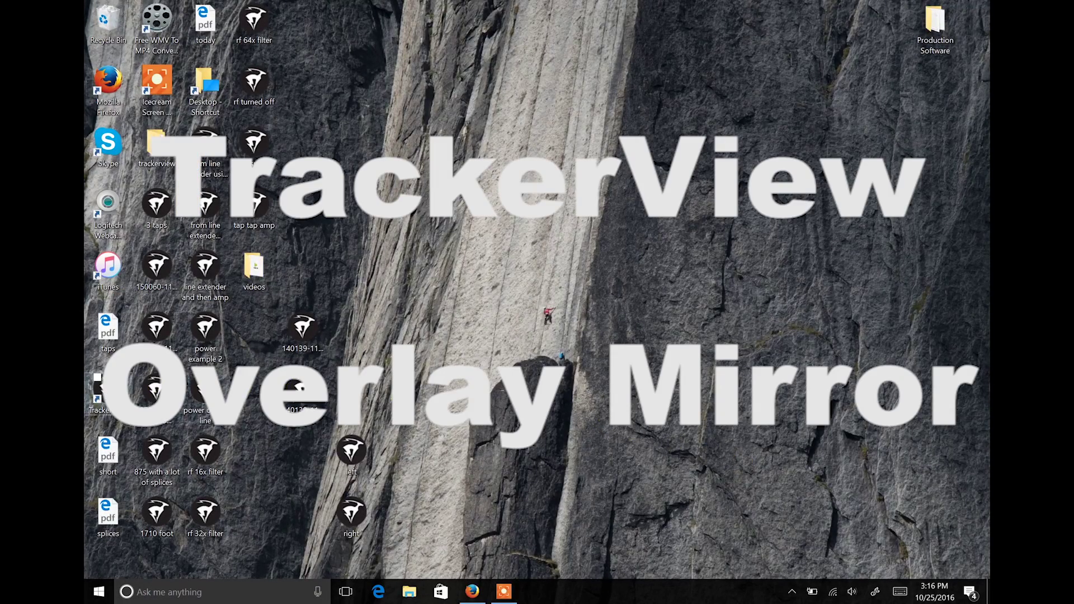
pyautogui.doubleClick(98, 390)
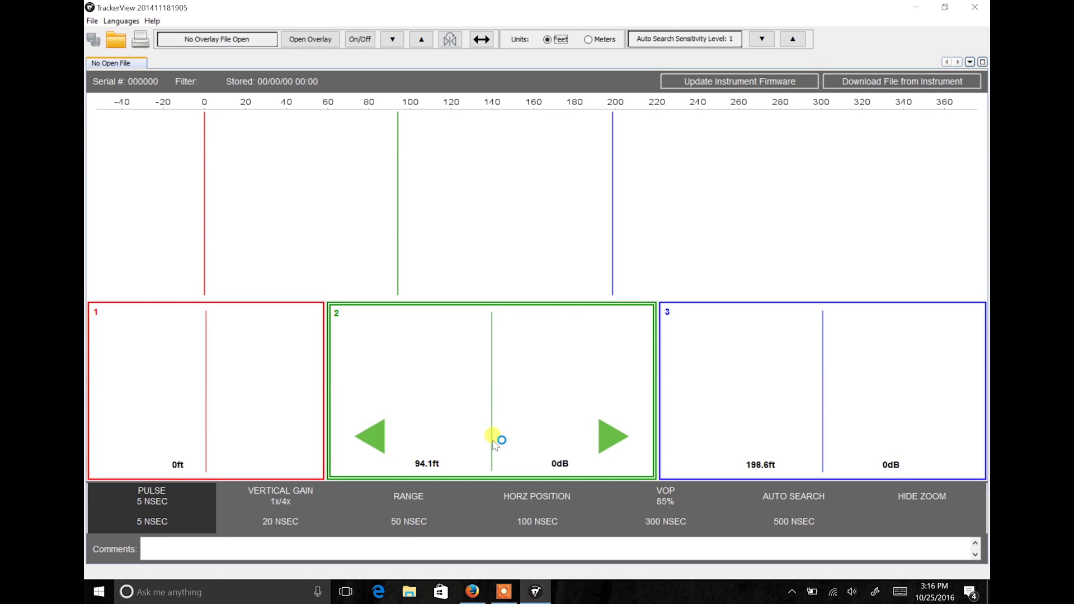
pyautogui.click(114, 40)
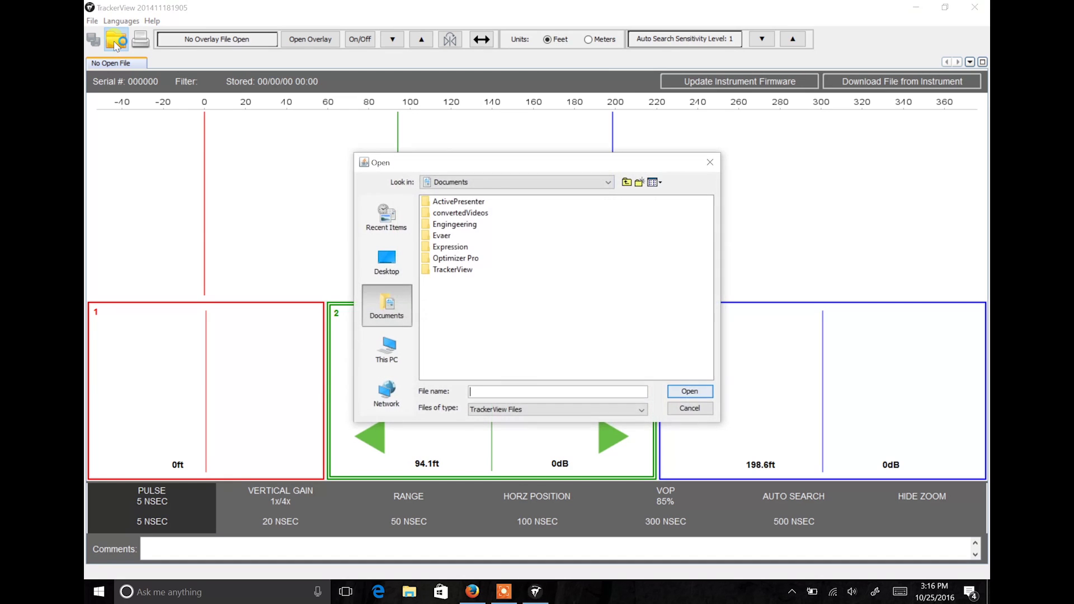
pyautogui.doubleClick(428, 271)
pyautogui.click(660, 182)
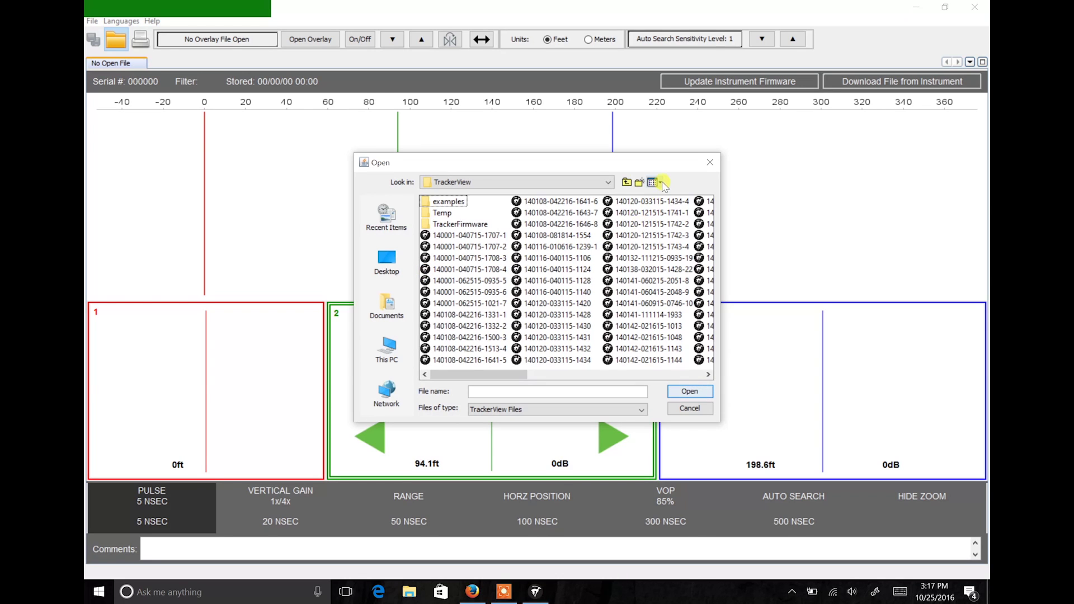
pyautogui.click(674, 212)
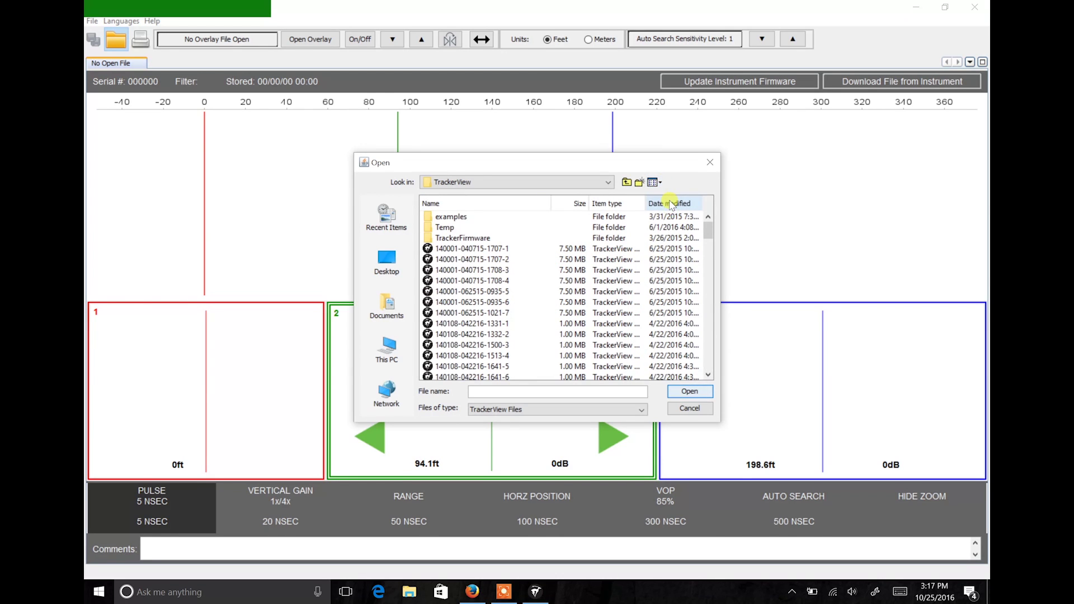
pyautogui.click(671, 203)
pyautogui.click(672, 204)
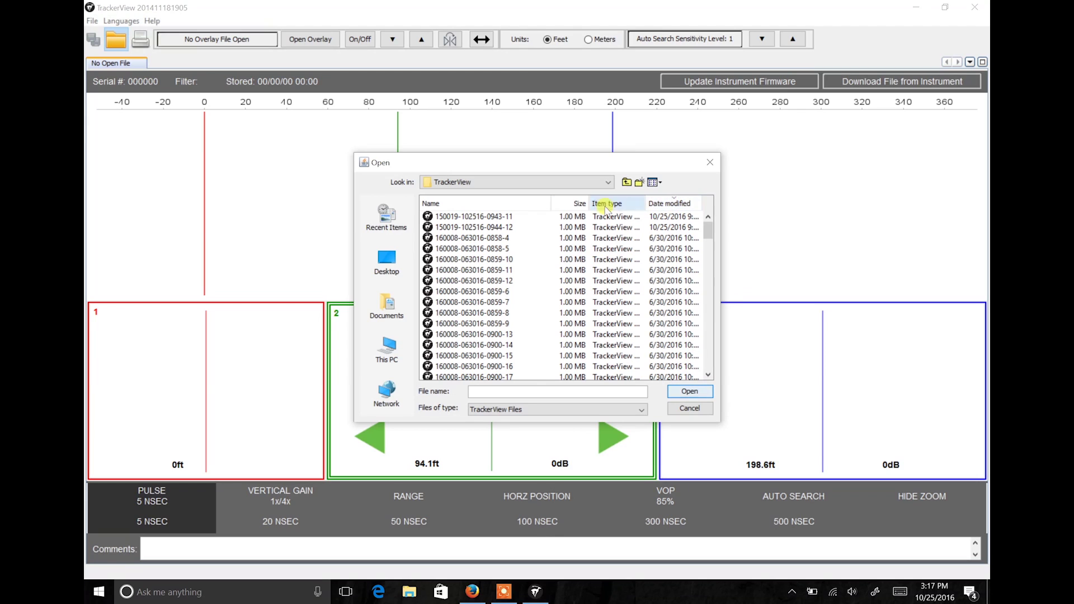
pyautogui.click(445, 218)
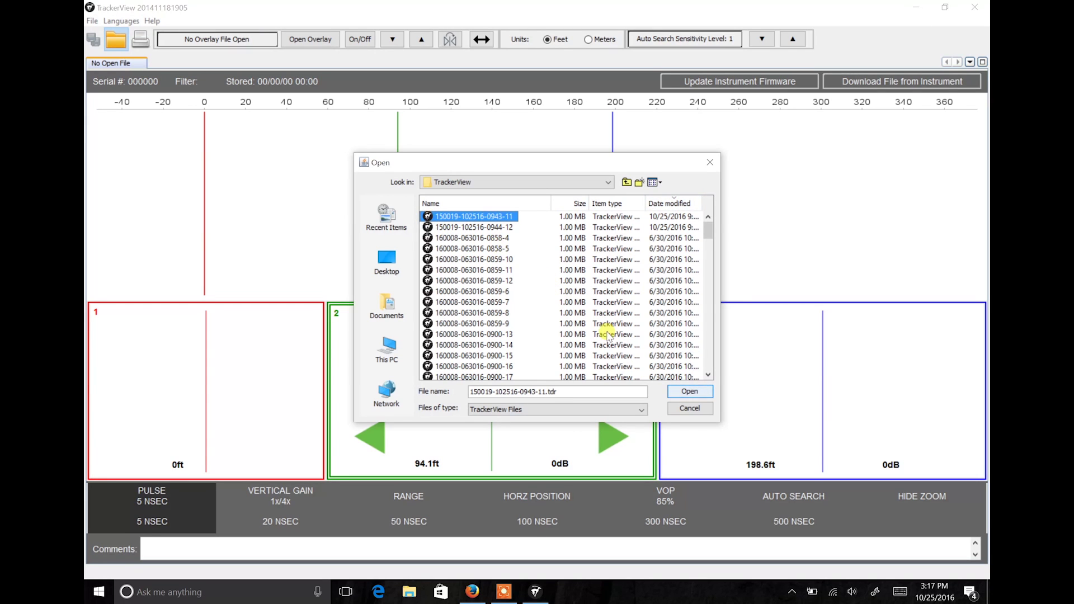
pyautogui.click(690, 392)
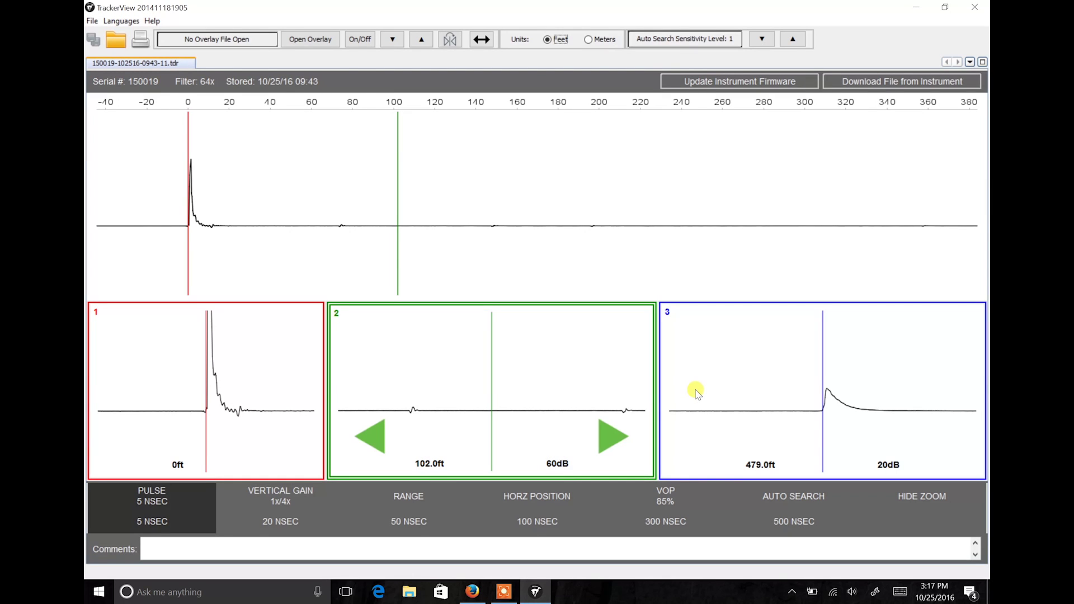
# Step: Run an auto search for events on the trace and set the vertical gain to 2x/8x
pyautogui.click(793, 496)
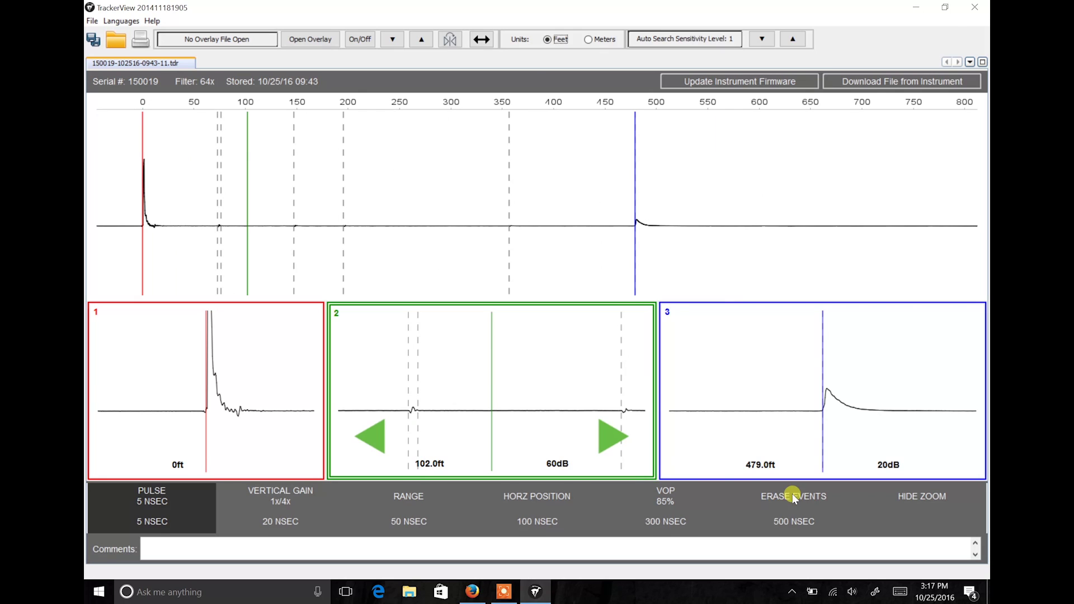
pyautogui.click(295, 498)
pyautogui.click(281, 522)
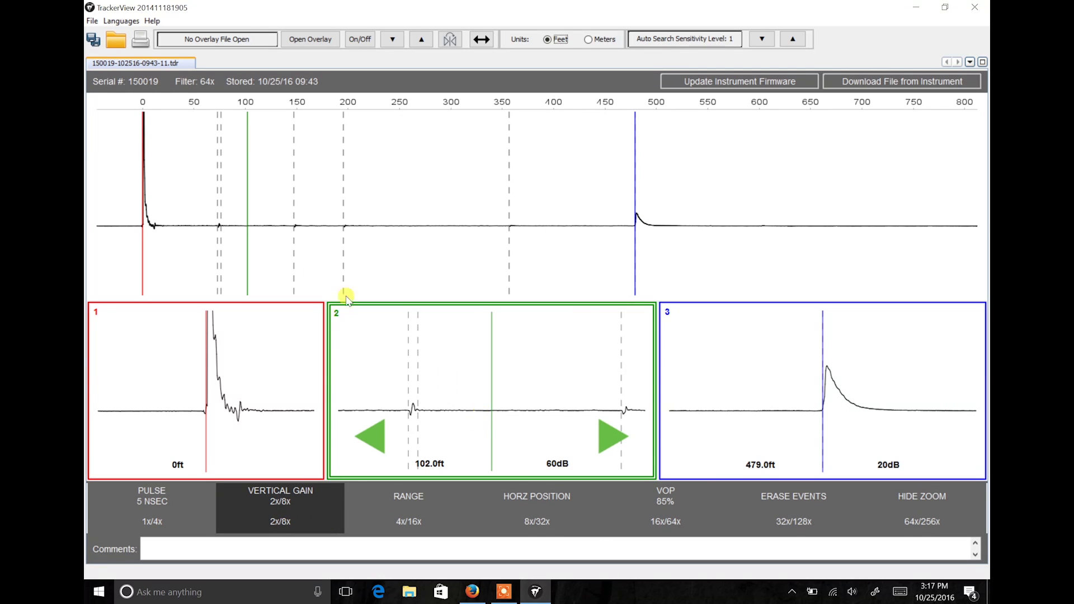
# Step: Place cursor 2 on the third marked event of the trace and fine-tune it to 147.0 ft
pyautogui.click(293, 233)
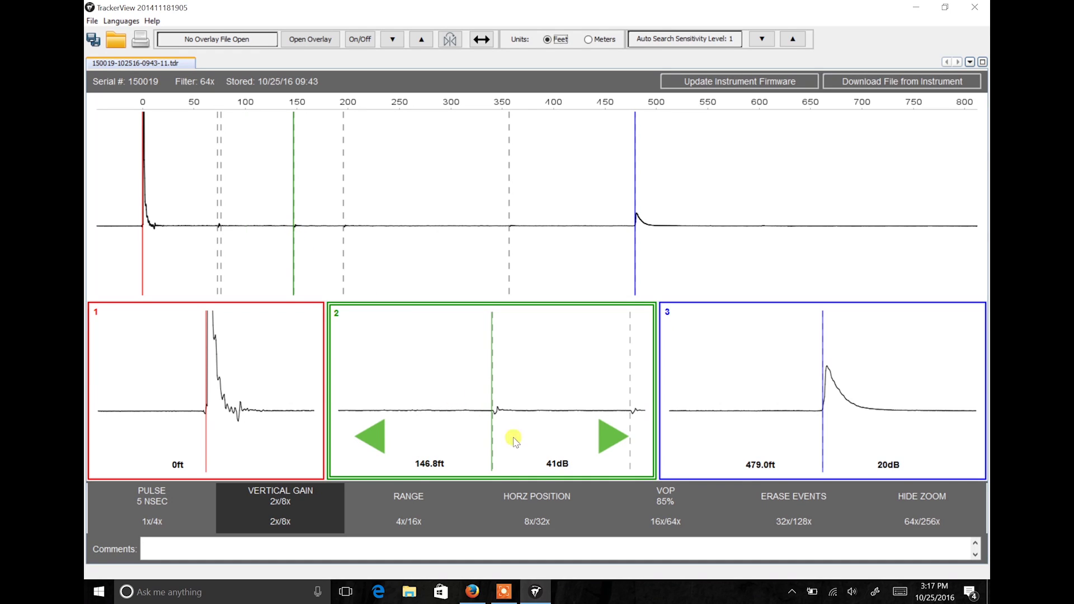
pyautogui.click(612, 442)
pyautogui.click(614, 442)
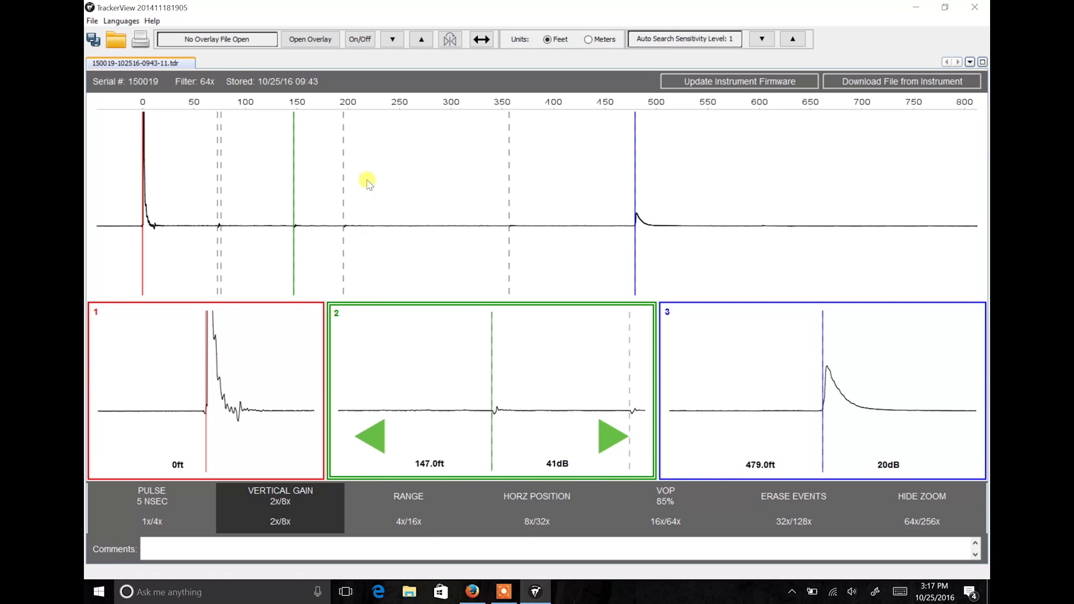
pyautogui.click(318, 40)
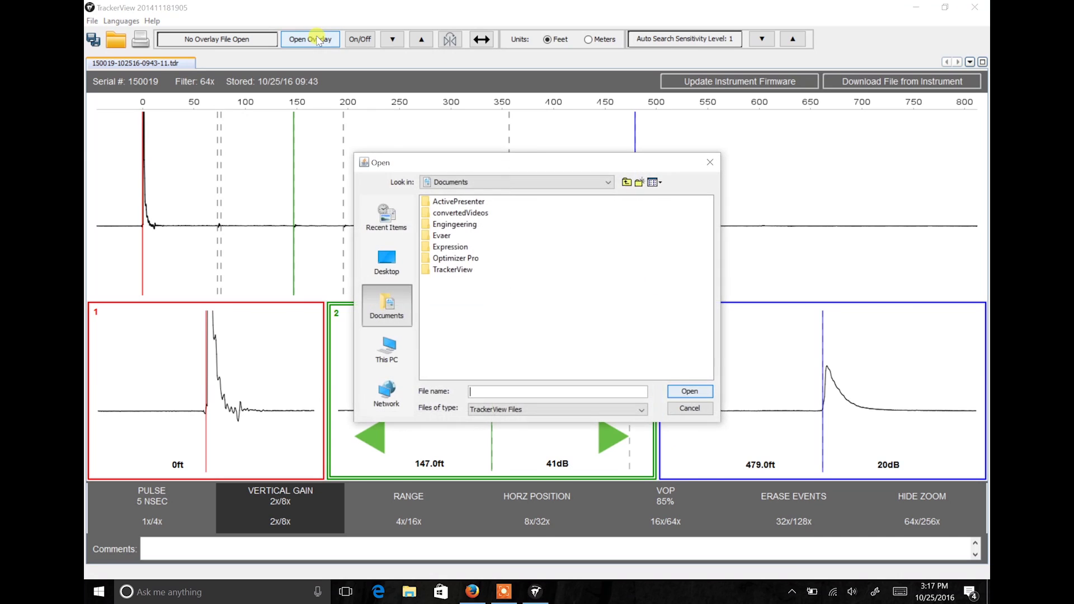
pyautogui.click(424, 271)
pyautogui.doubleClick(424, 270)
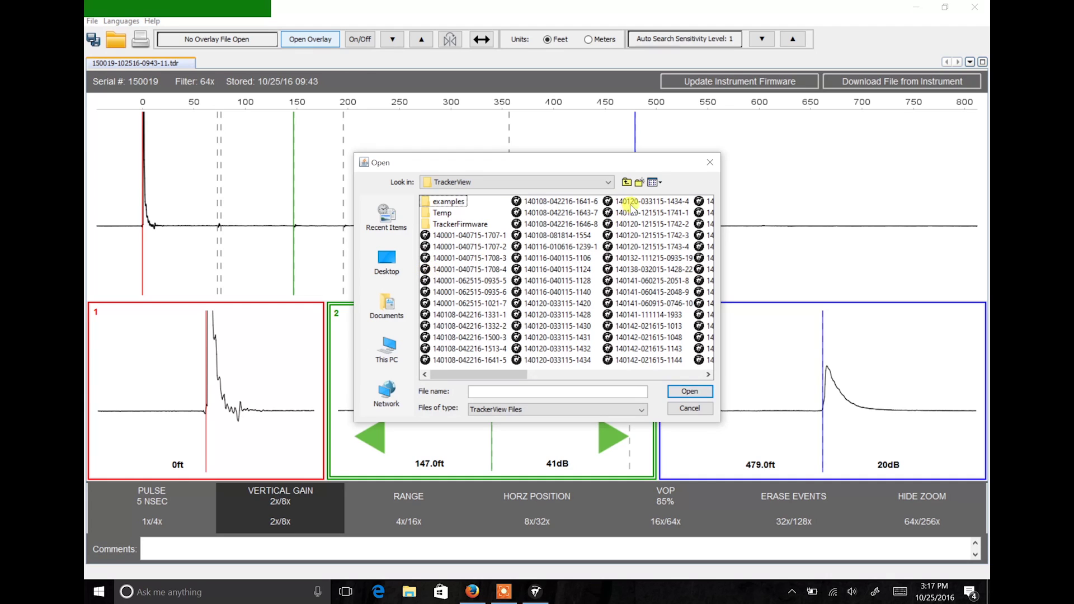
pyautogui.click(659, 186)
pyautogui.click(677, 209)
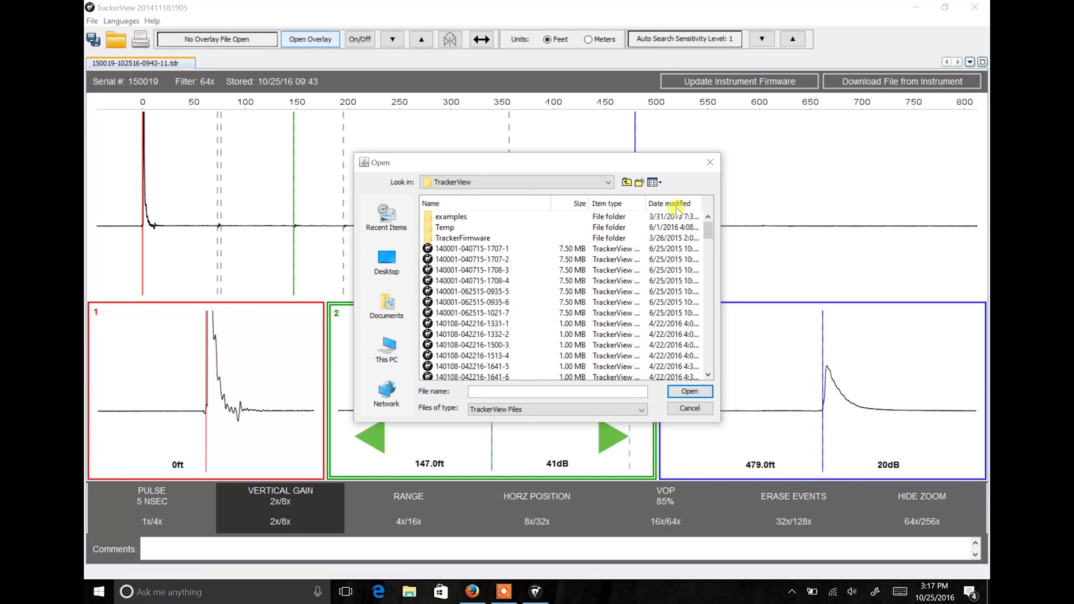
pyautogui.click(679, 205)
pyautogui.click(679, 204)
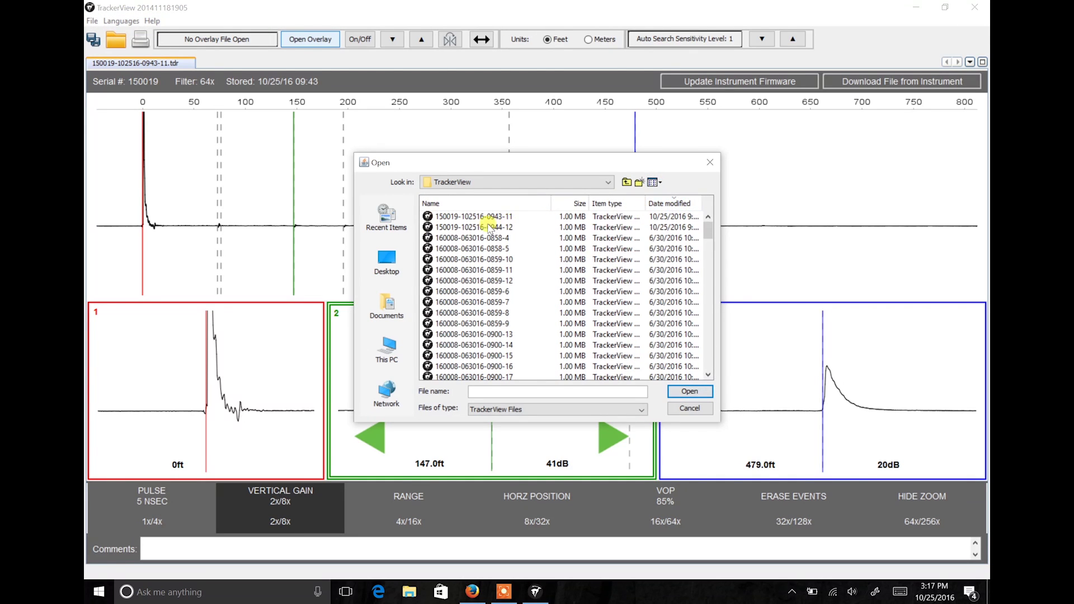
pyautogui.click(470, 228)
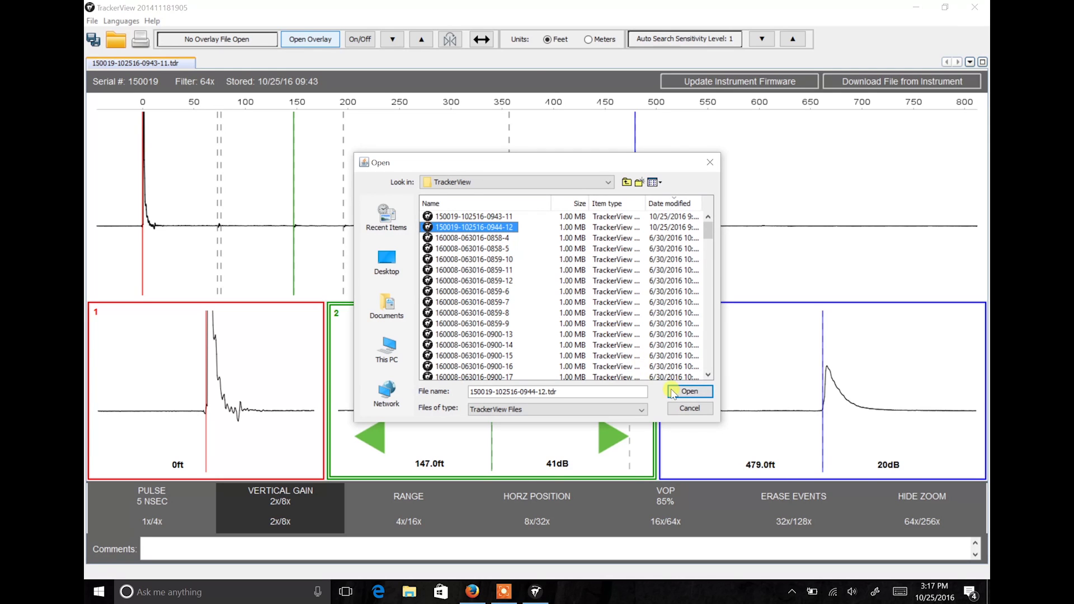
pyautogui.click(690, 391)
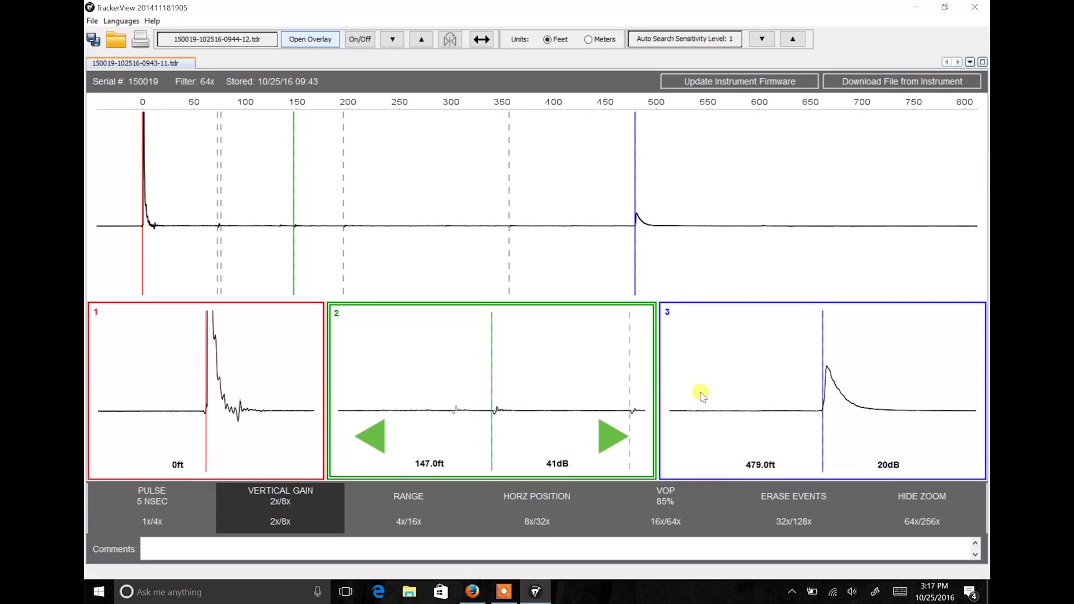
# Step: Raise the overlay trace clearly above the main trace and set the vertical gain to 8x/32x
pyautogui.click(421, 40)
pyautogui.click(423, 40)
pyautogui.click(423, 41)
pyautogui.click(422, 41)
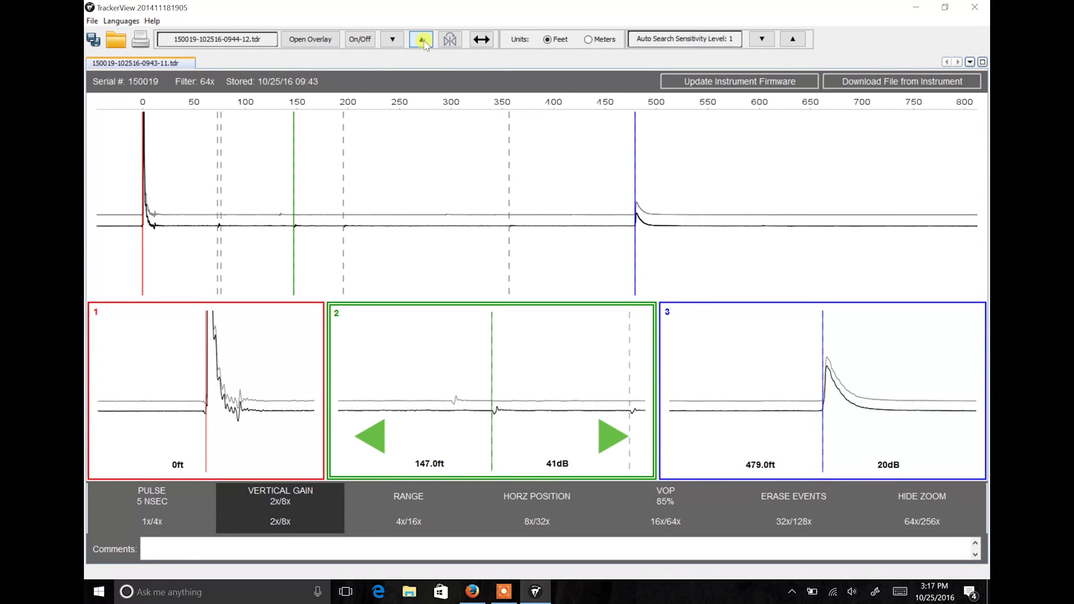
pyautogui.click(423, 41)
pyautogui.click(423, 41)
pyautogui.click(423, 41)
pyautogui.click(422, 41)
pyautogui.click(423, 41)
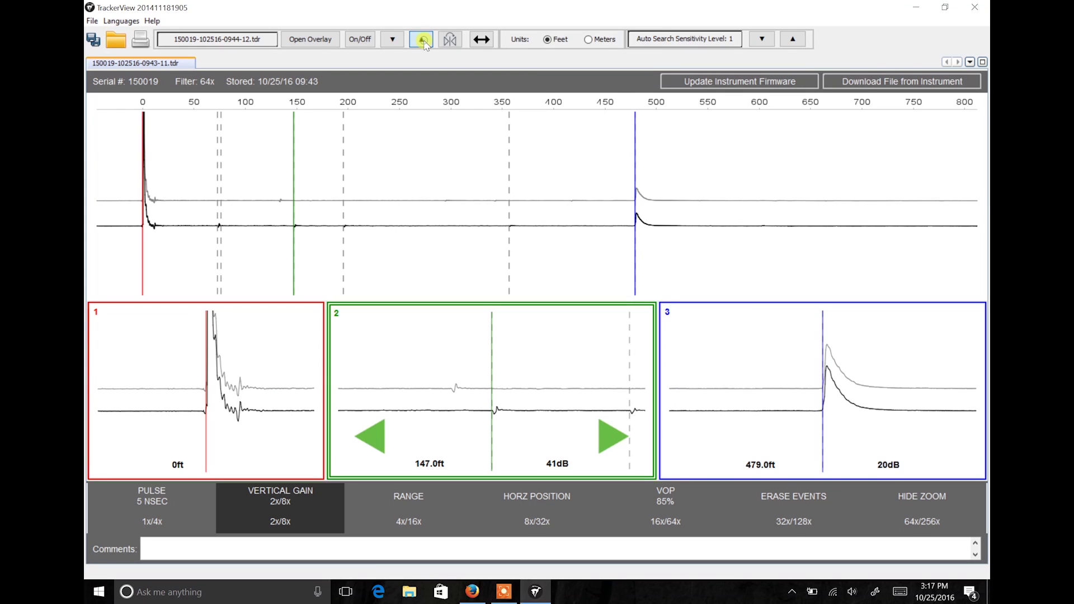
pyautogui.click(422, 41)
pyautogui.click(423, 41)
pyautogui.click(423, 41)
pyautogui.click(422, 40)
pyautogui.click(423, 41)
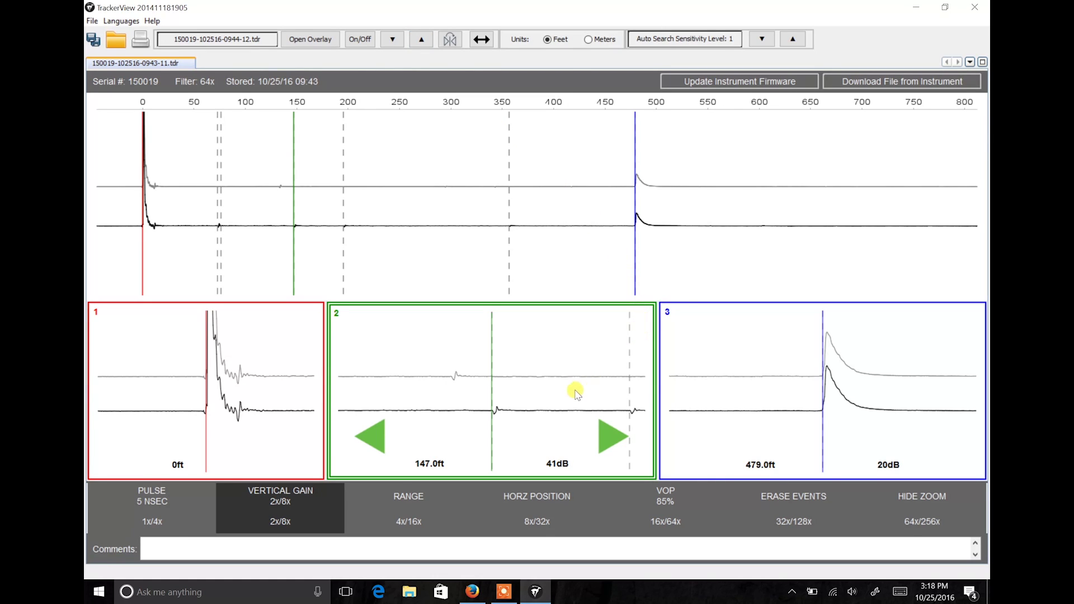
pyautogui.click(409, 523)
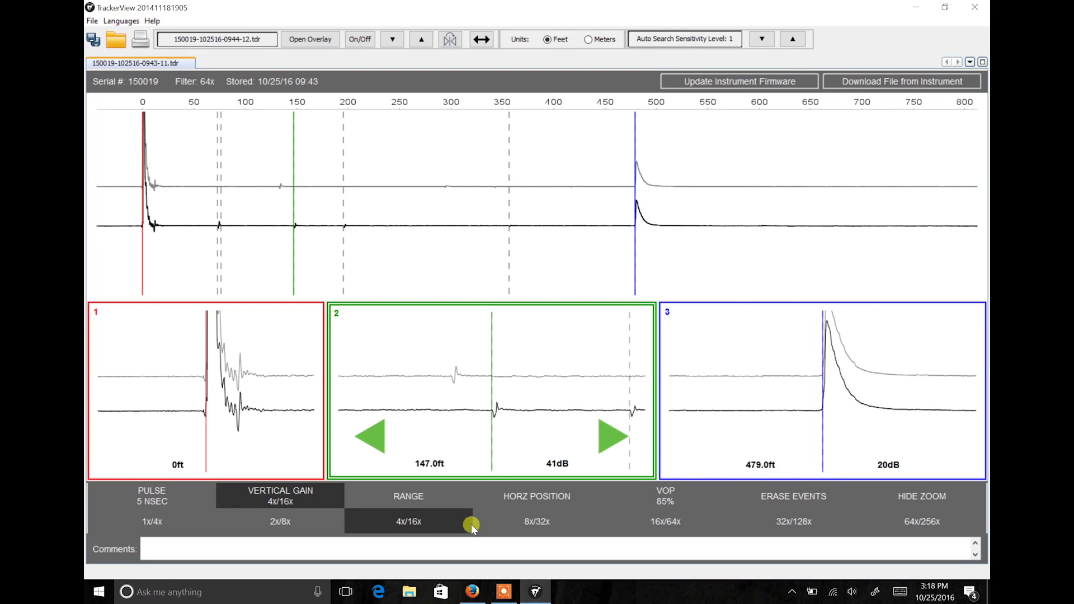
pyautogui.click(532, 526)
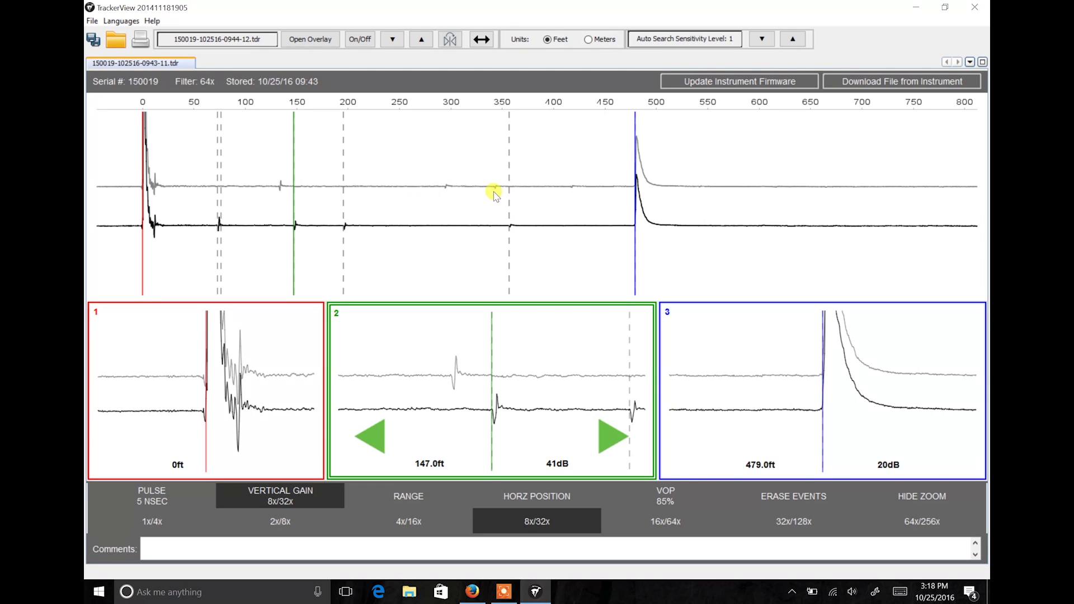
# Step: Mirror the overlay trace and slide it horizontally toward 0 ft until its reflections line up with the main trace's event markers
pyautogui.click(451, 40)
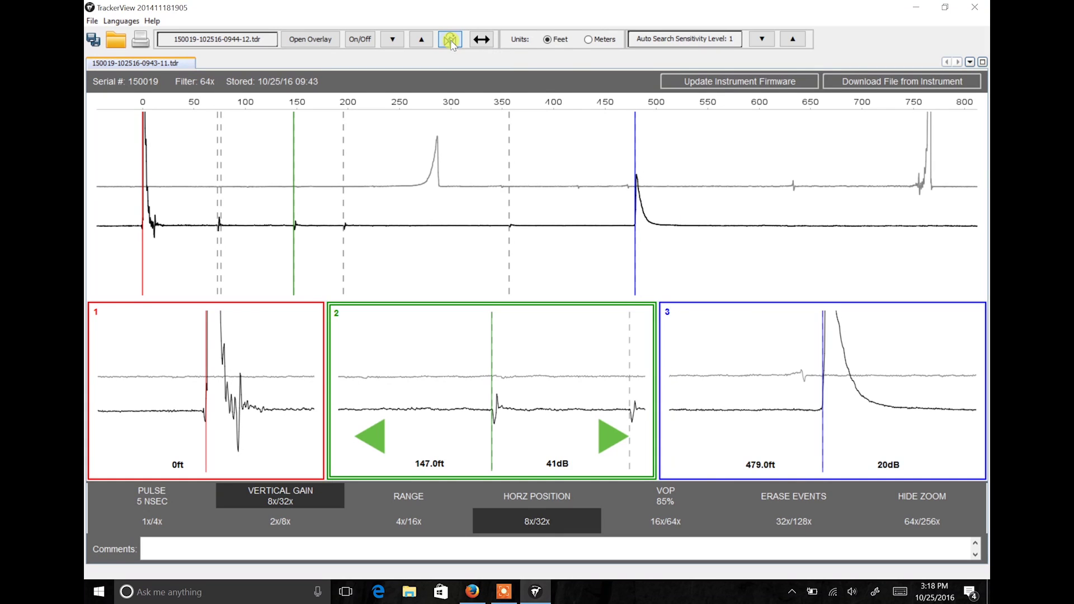
pyautogui.click(482, 42)
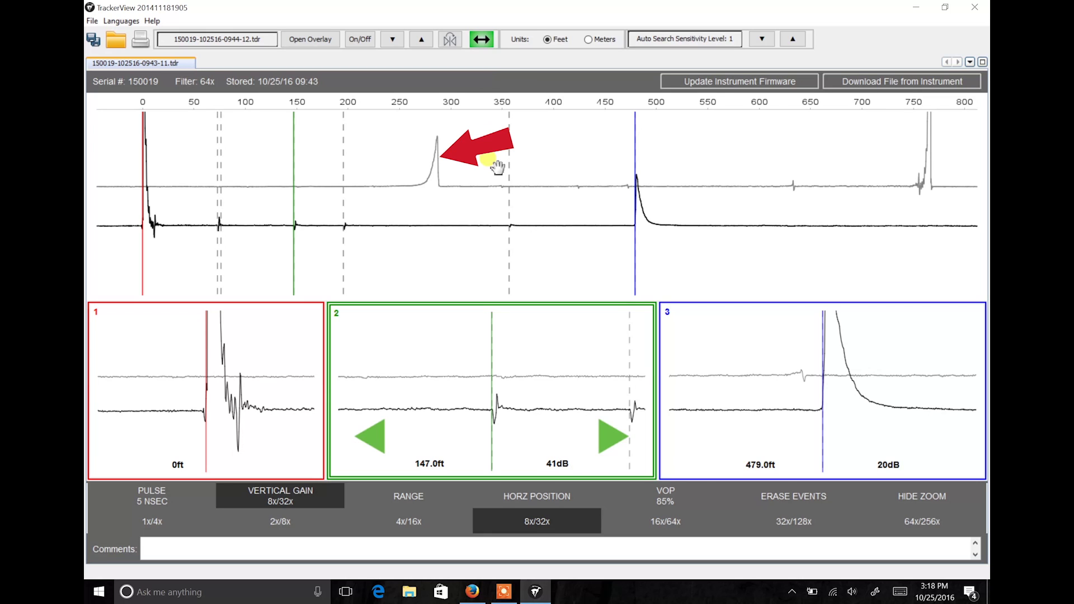
pyautogui.moveTo(497, 166)
pyautogui.mouseDown()
pyautogui.moveTo(408, 158)
pyautogui.moveTo(199, 169)
pyautogui.moveTo(212, 170)
pyautogui.mouseUp()
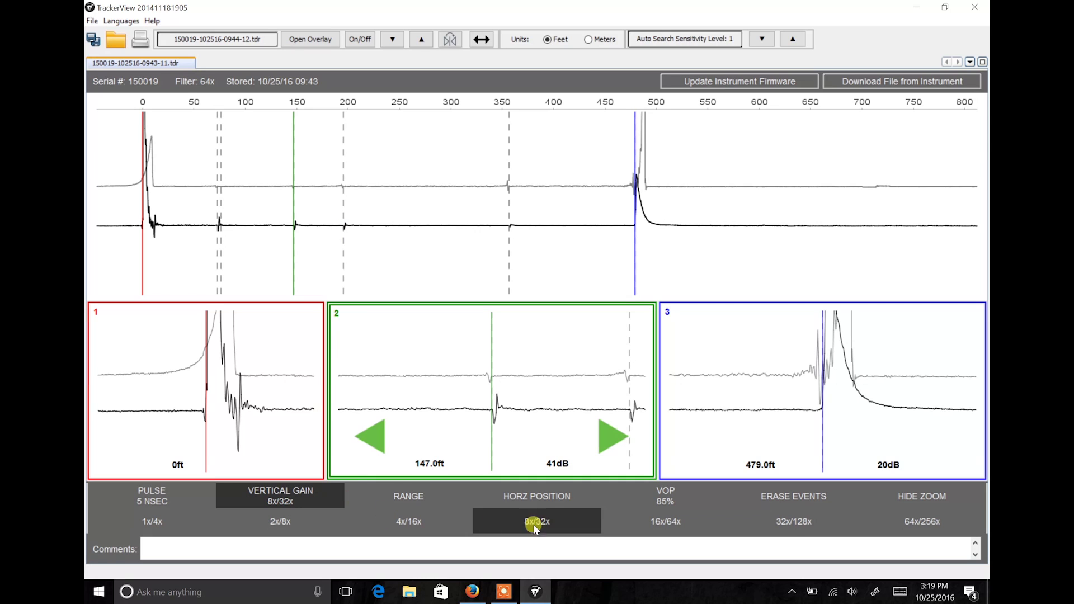
# Step: Set the vertical gain to 16x/64x and compare both traces with cursor 2 at about 356 ft and then 147 ft
pyautogui.click(650, 522)
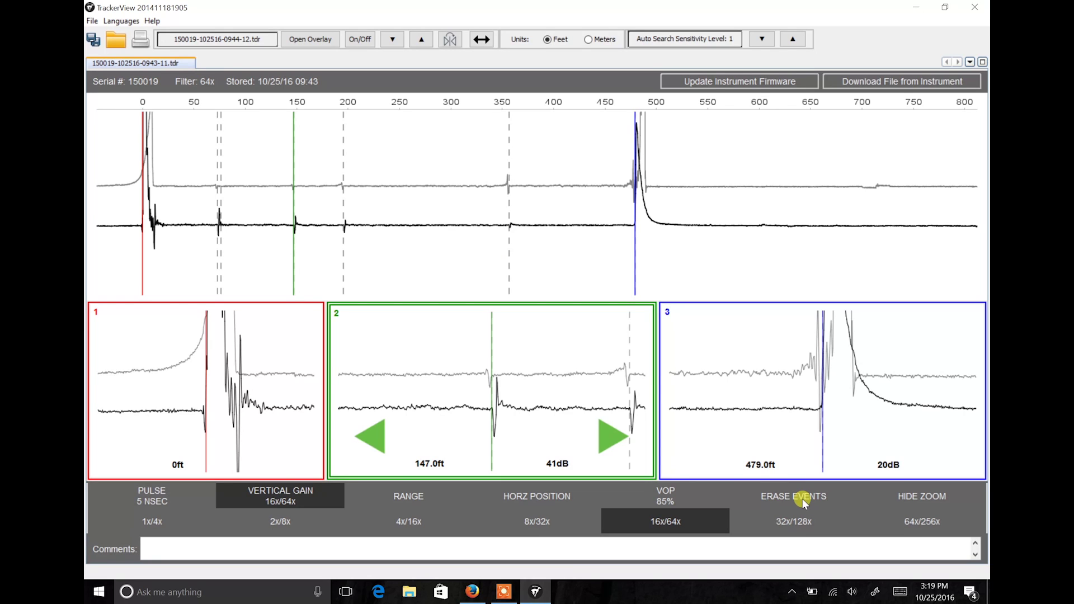
pyautogui.click(508, 241)
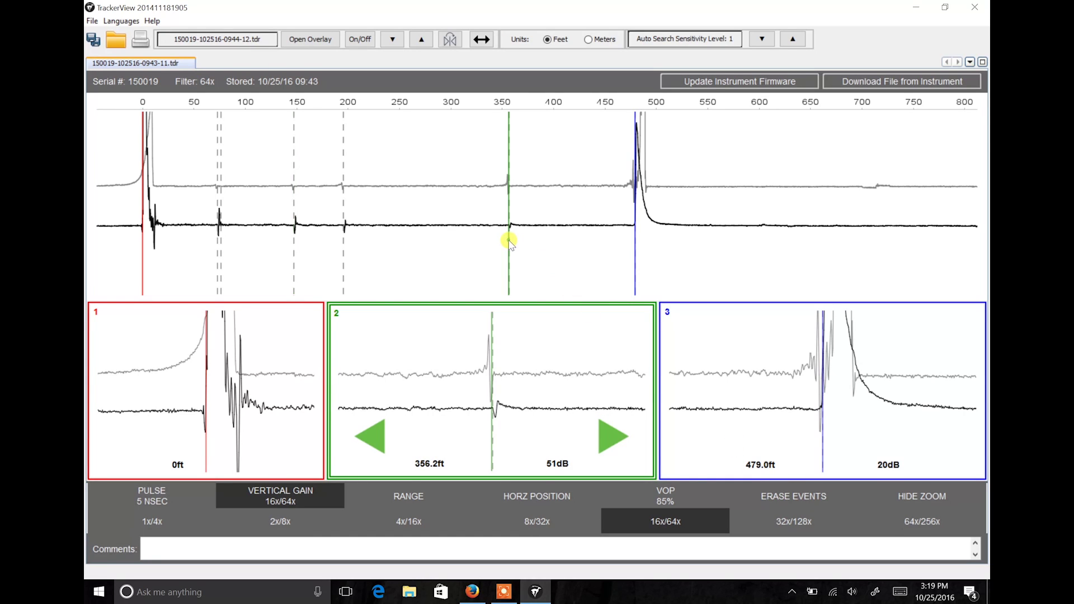
pyautogui.moveTo(509, 240); pyautogui.dragTo(295, 246)
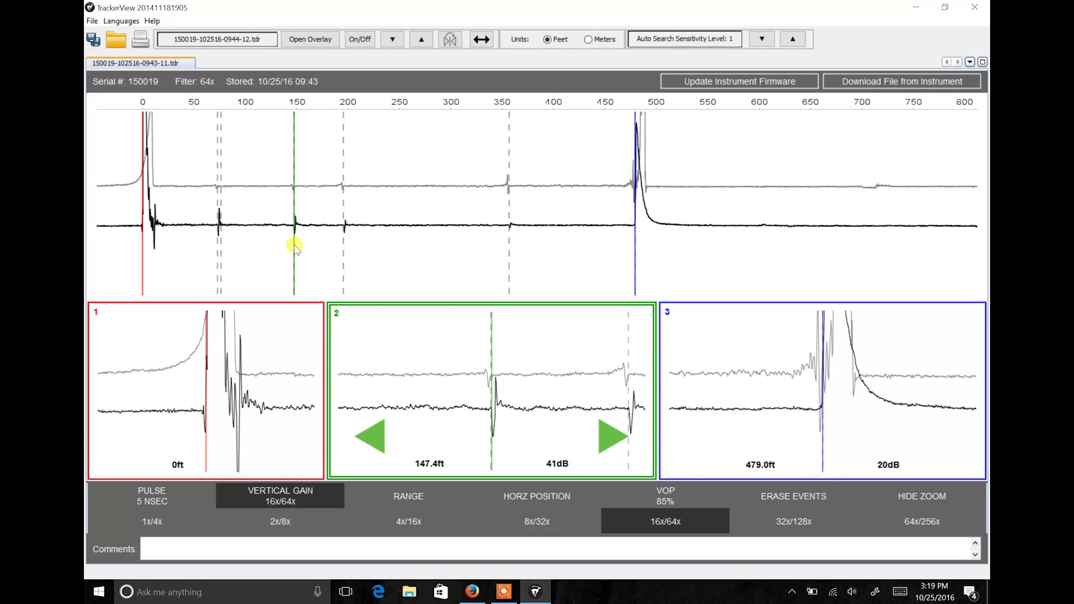
# Step: Place cursor 2 at the trailing edge of the mirrored overlay's pulse near the trace start, at 10.7 ft
pyautogui.click(155, 189)
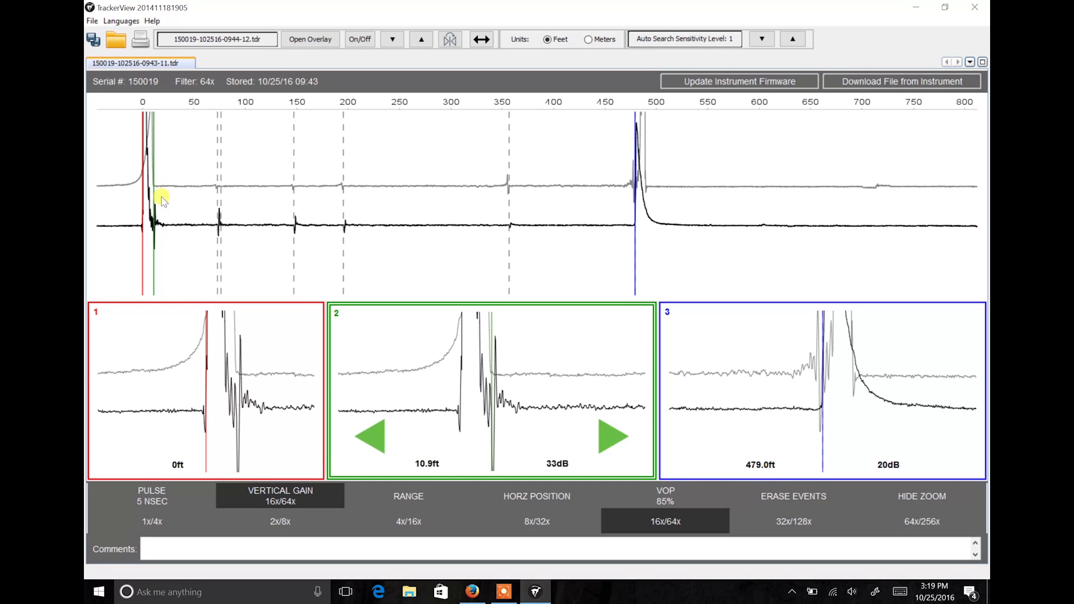
pyautogui.click(380, 436)
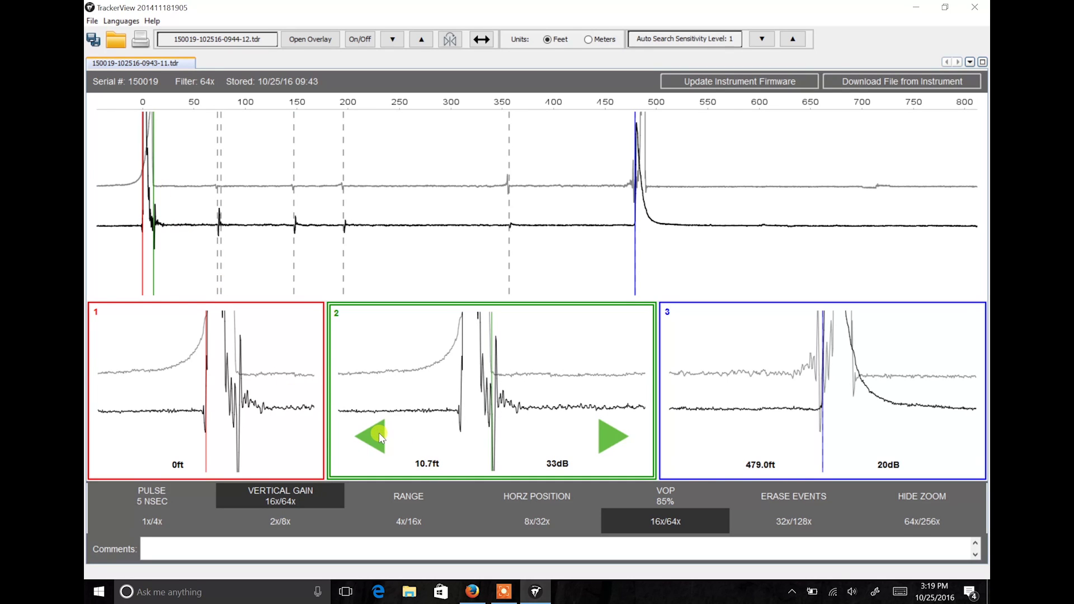